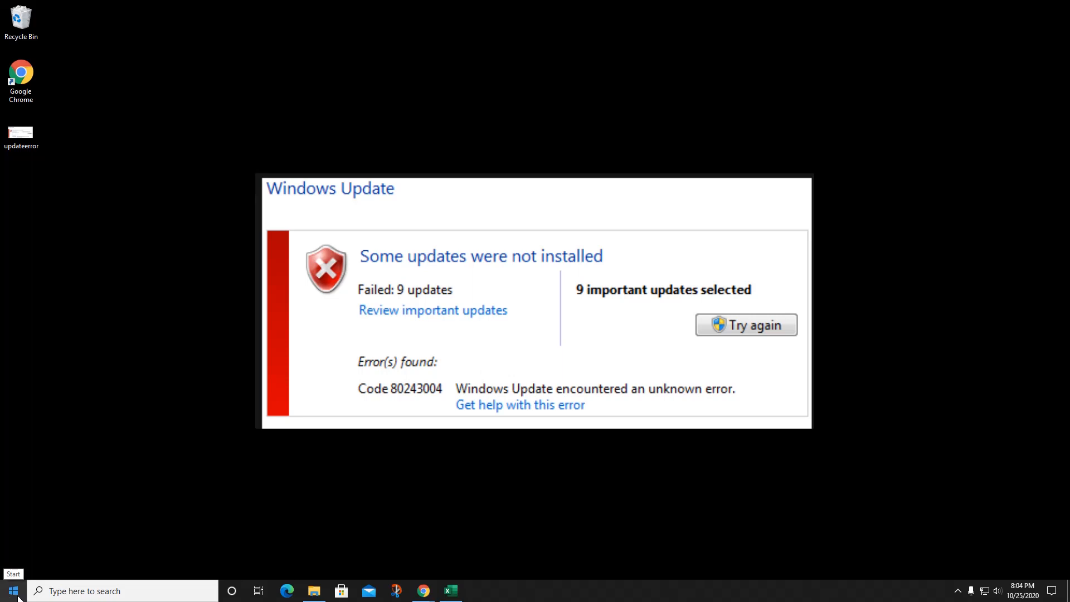
- Open the Update & Security settings and place the Settings window, at its reduced size, near the middle of the desktop
left_click(12, 596)
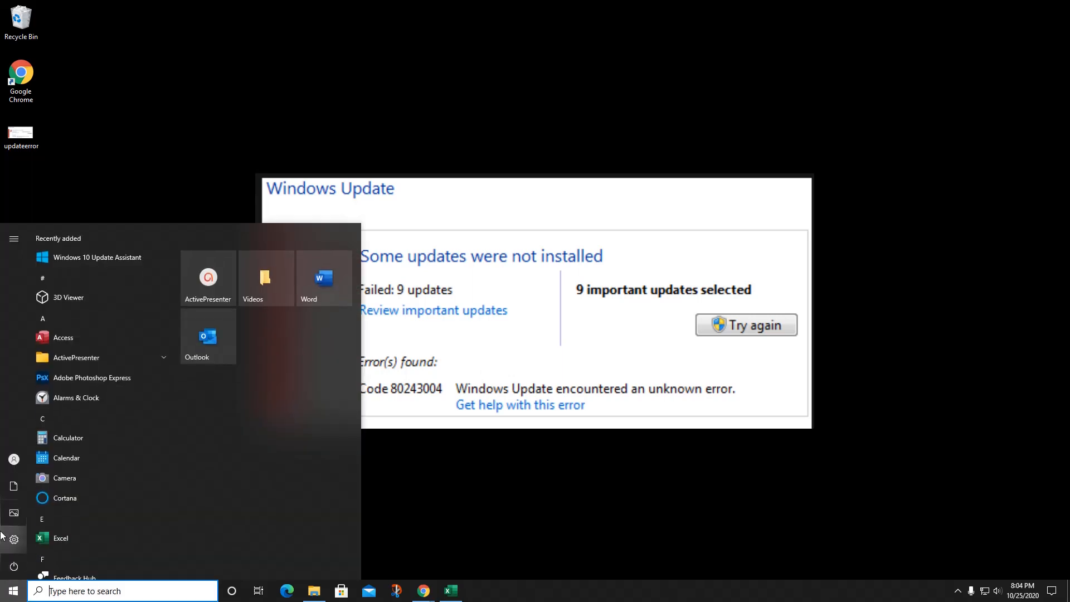
mouse_move(12, 539)
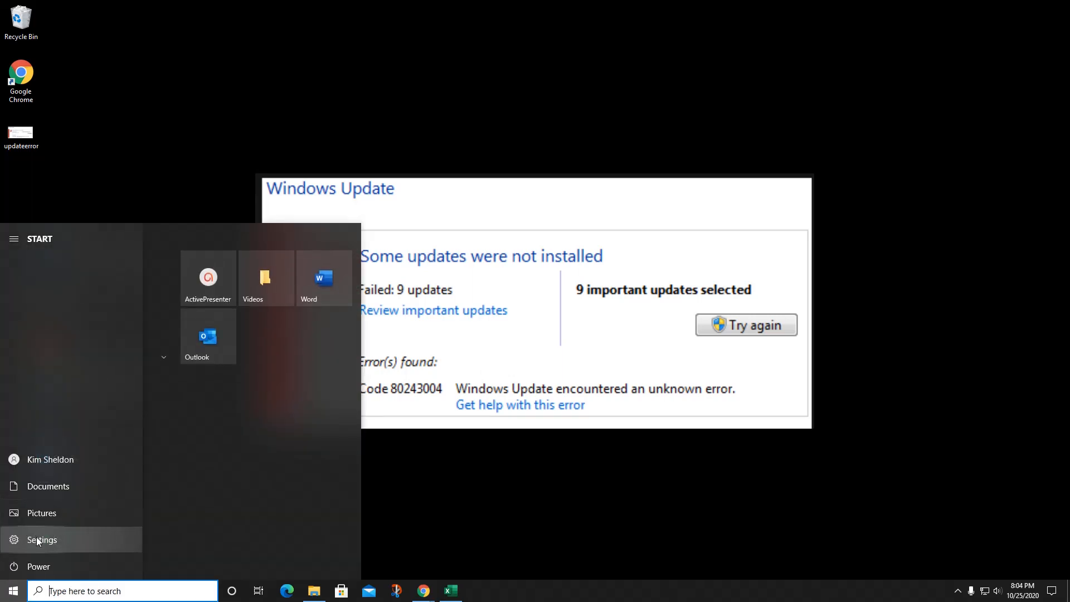
left_click(36, 538)
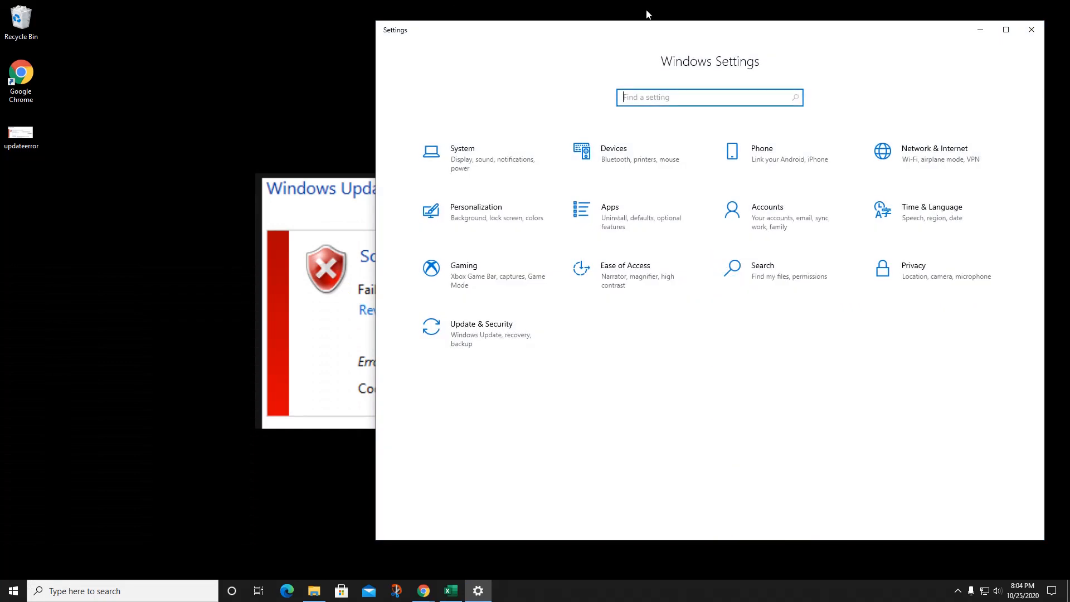
left_click_drag(652, 21, 654, 26)
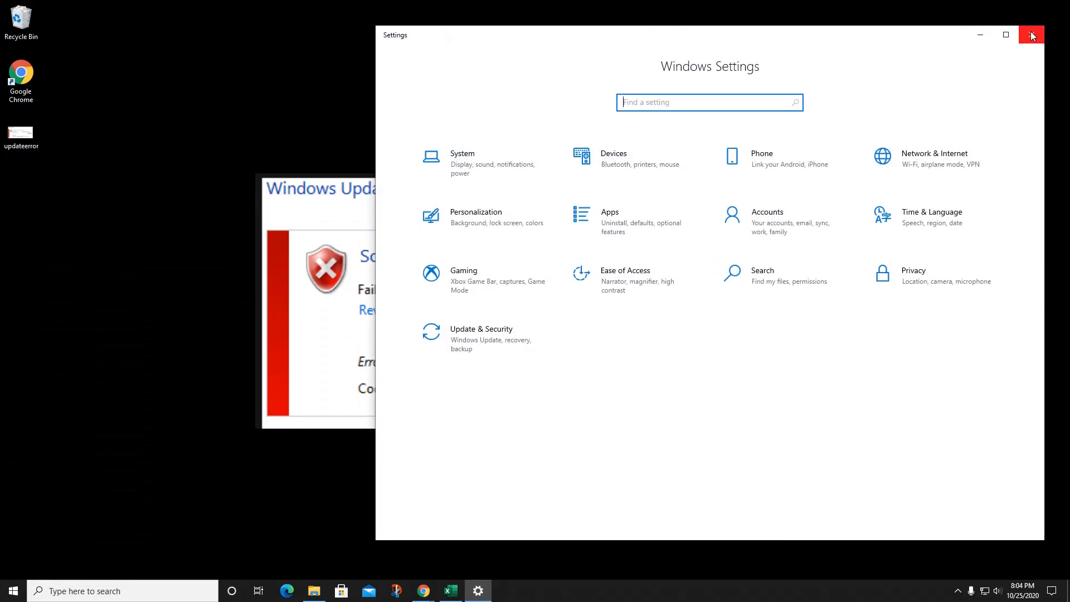
left_click(1006, 35)
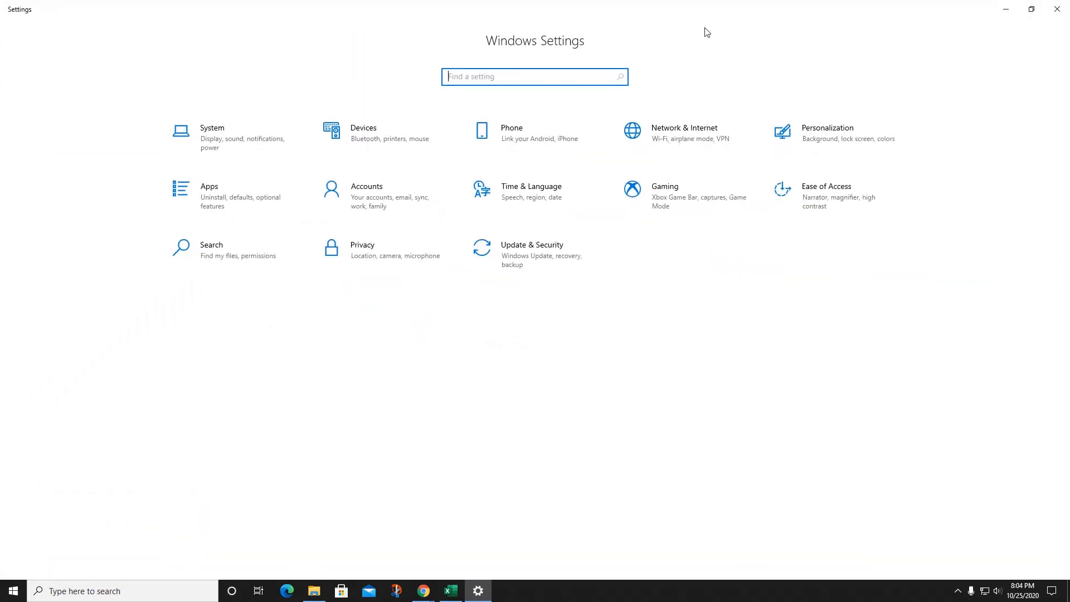
left_click(513, 262)
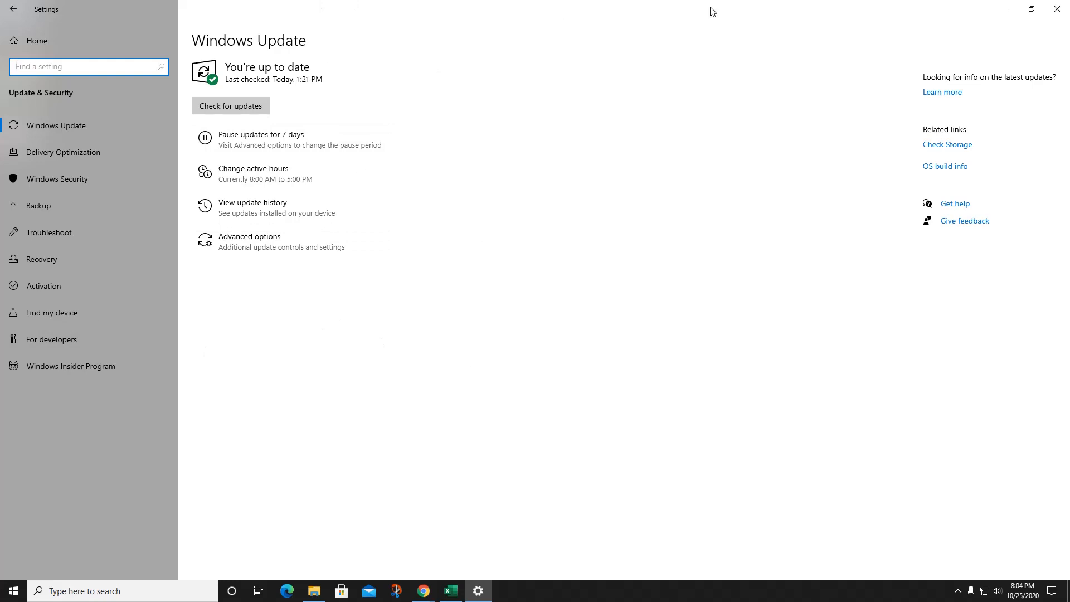
double_click(761, 8)
left_click_drag(745, 17, 553, 20)
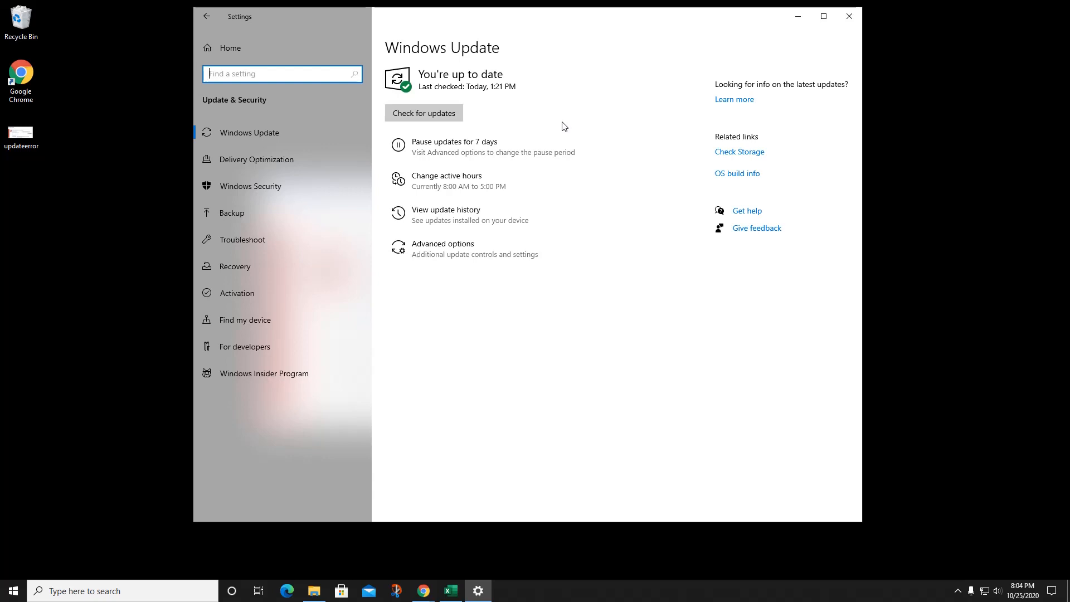
- Open the Troubleshoot settings and keep recommended troubleshooting on "Ask me before running troubleshooters"
left_click(239, 242)
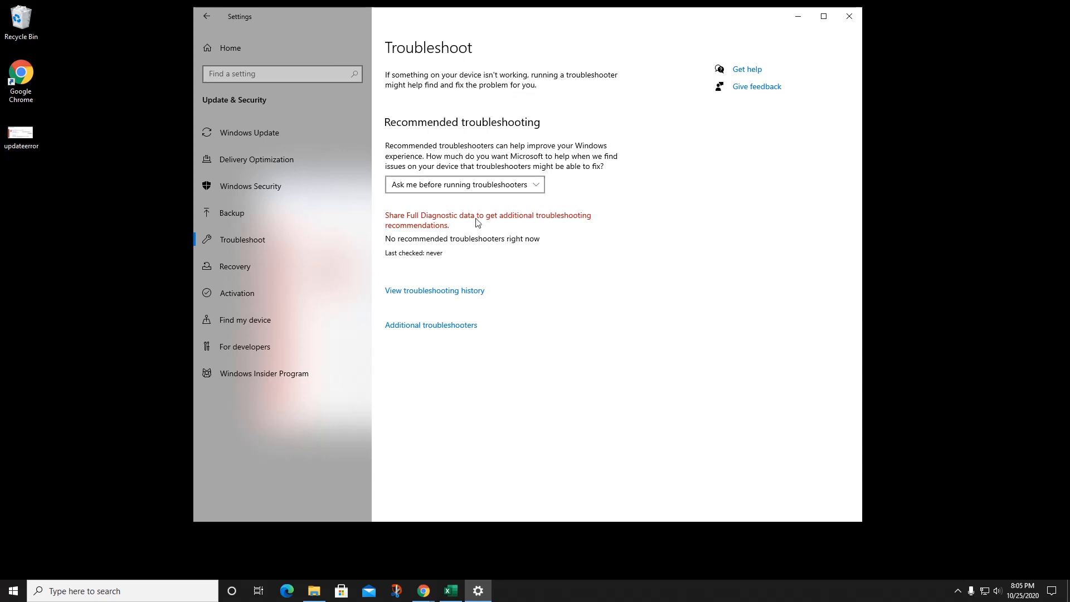
left_click(534, 185)
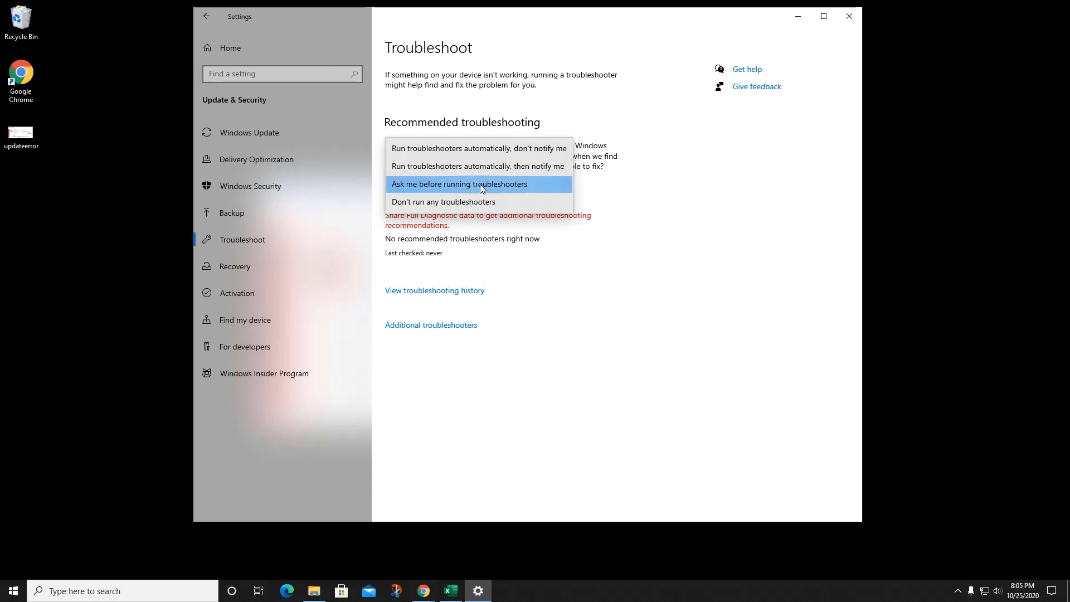
left_click(510, 185)
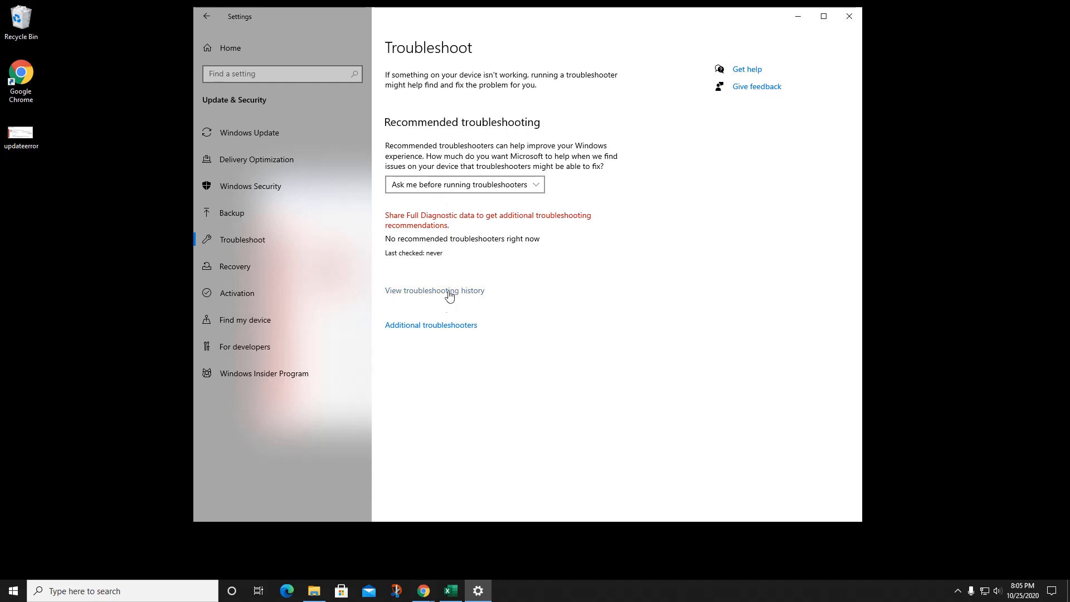
- Open the additional troubleshooters and look through the whole list of available ones
left_click(442, 325)
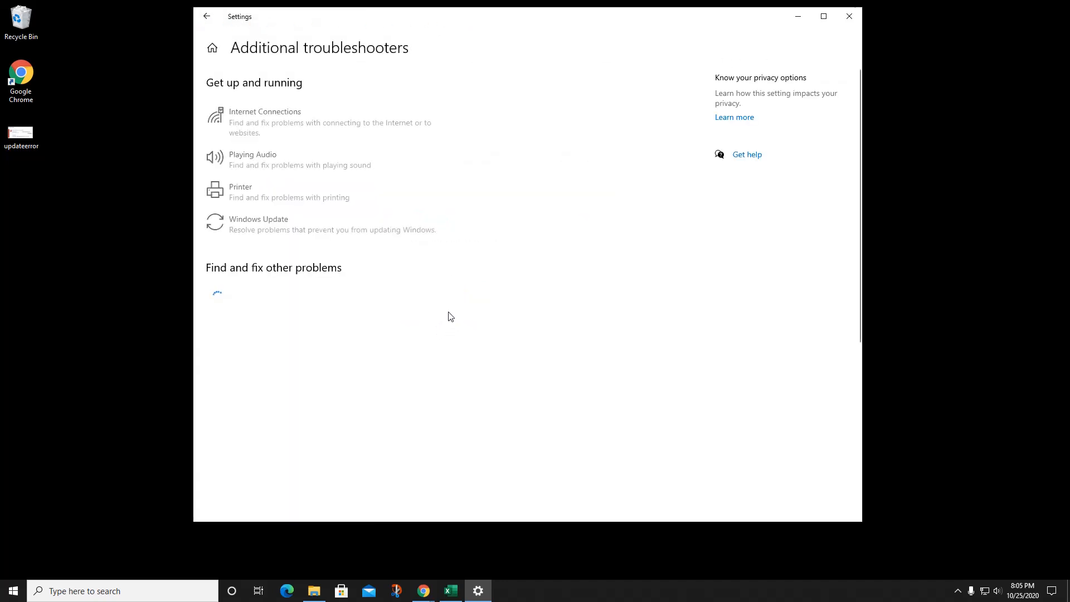
scroll(518, 171, "down", 5)
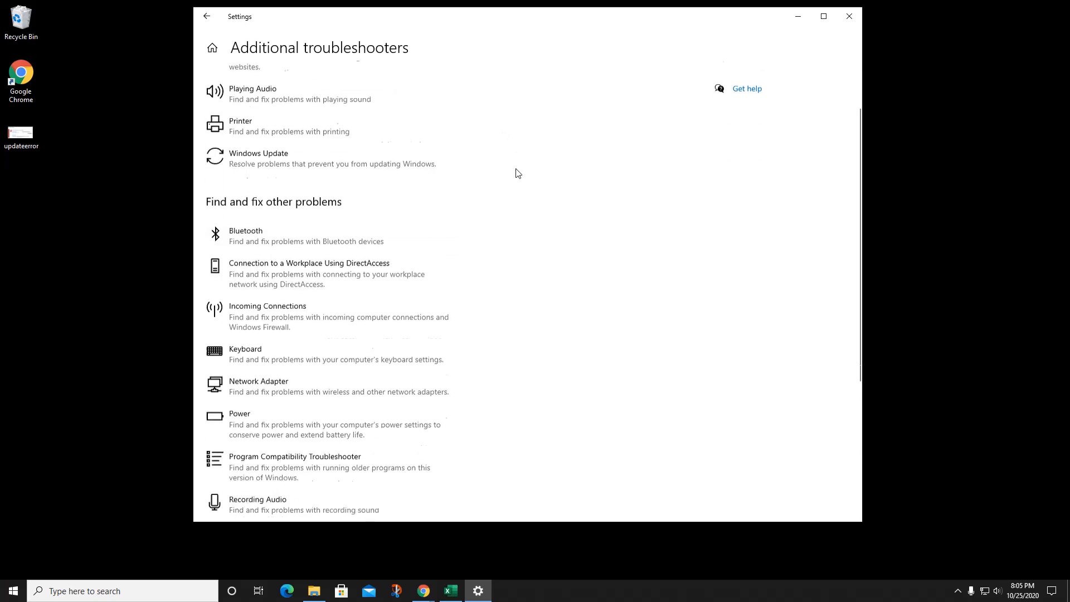
scroll(519, 173, "up", 5)
scroll(517, 173, "up", 1)
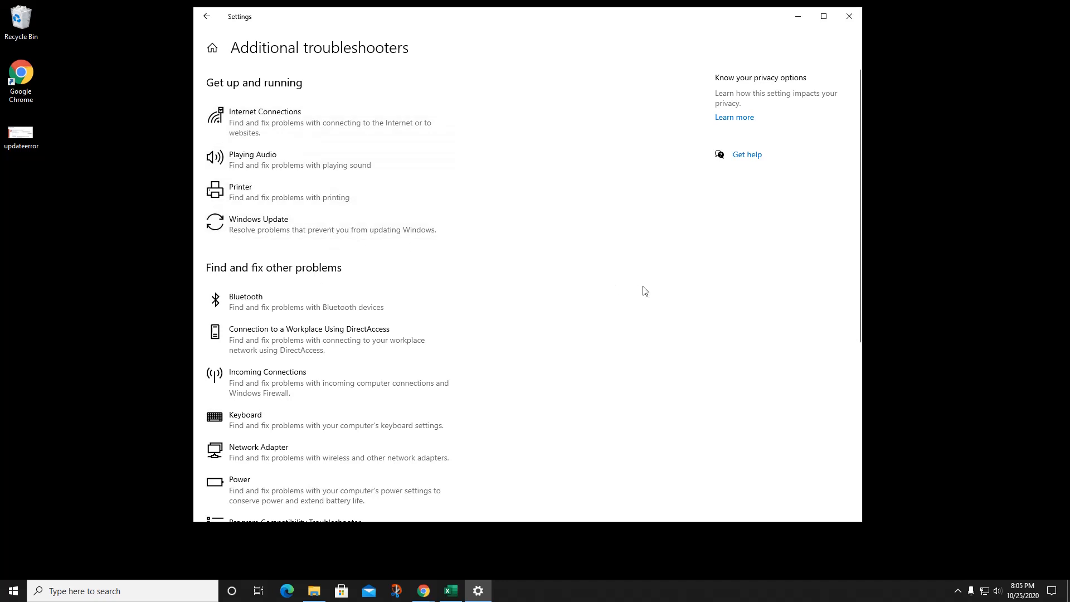
scroll(643, 292, "down", 3)
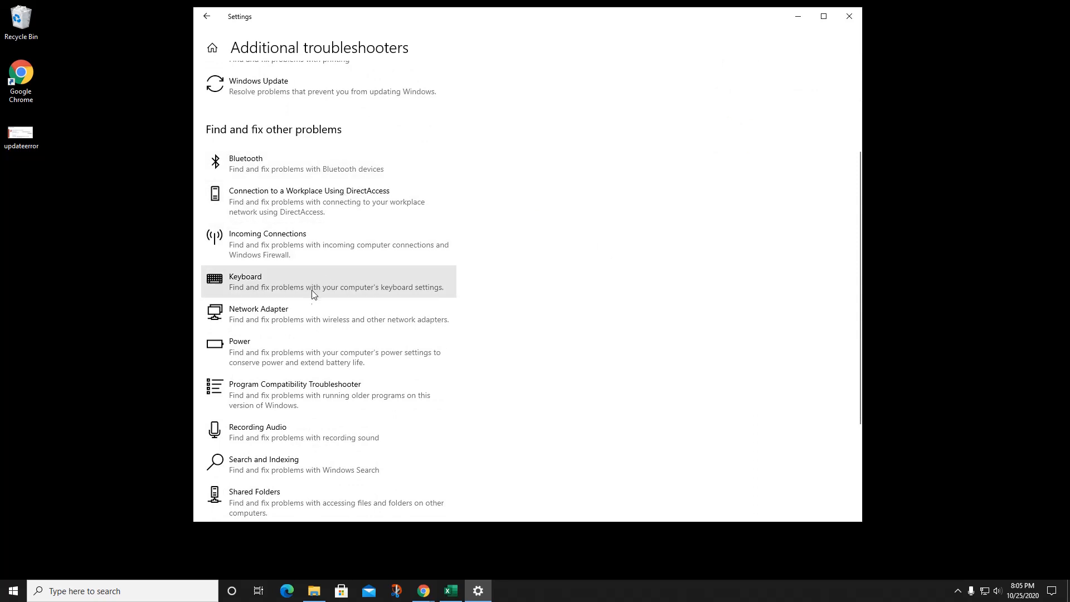
scroll(307, 317, "down", 3)
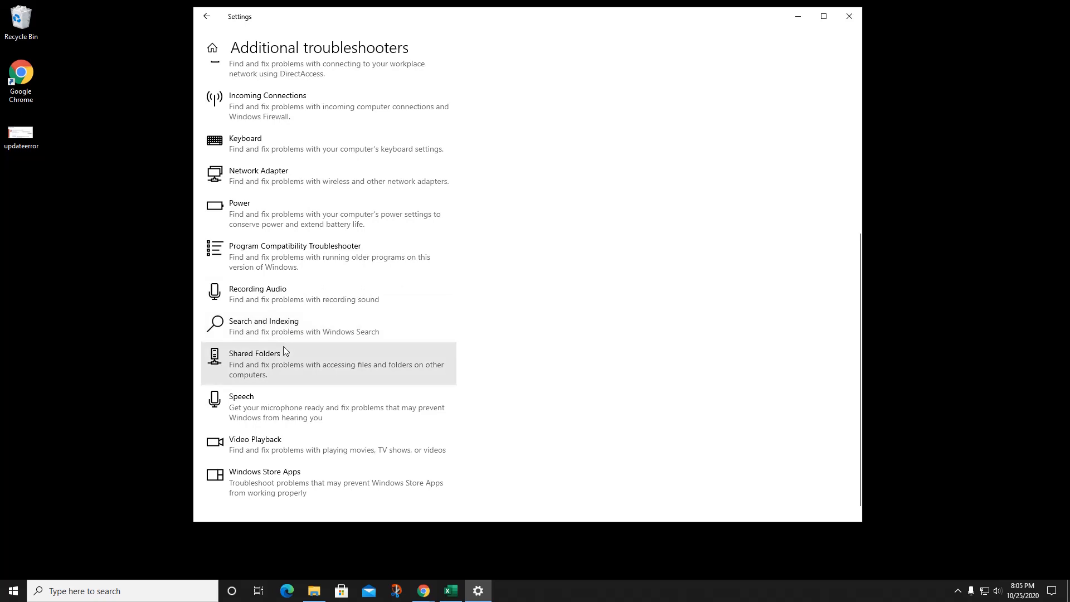
scroll(258, 390, "down", 1)
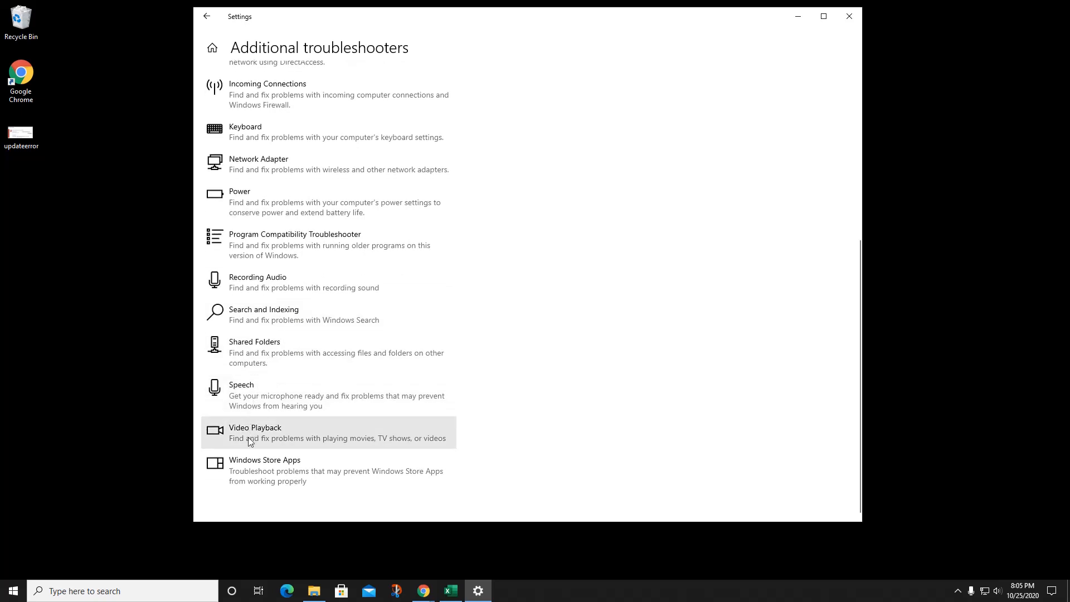
scroll(635, 90, "up", 5)
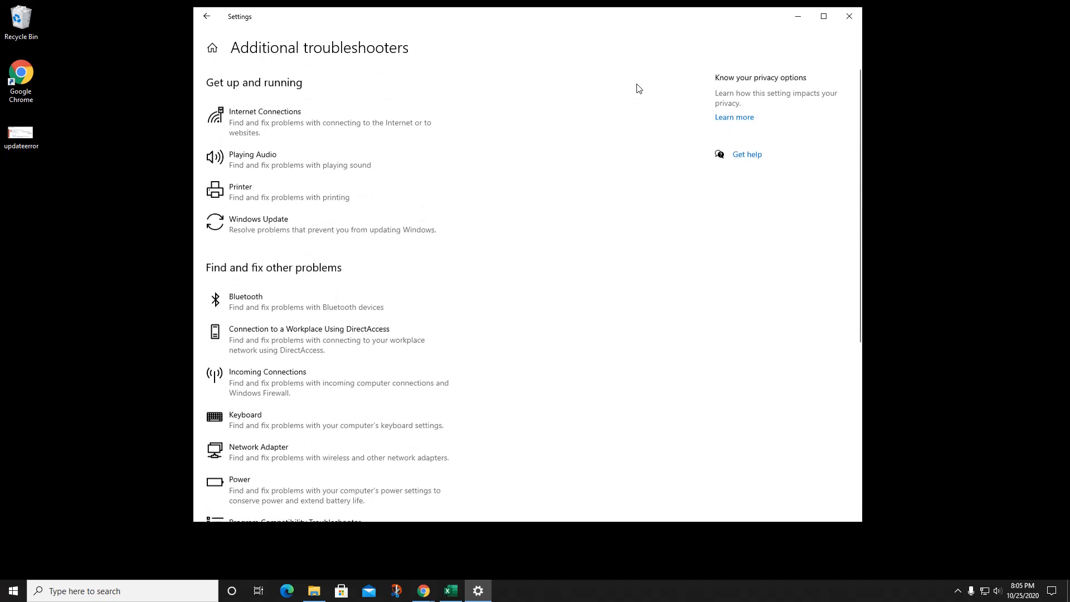
- Run the Windows Update troubleshooter, then close it along with the Settings window
left_click(254, 227)
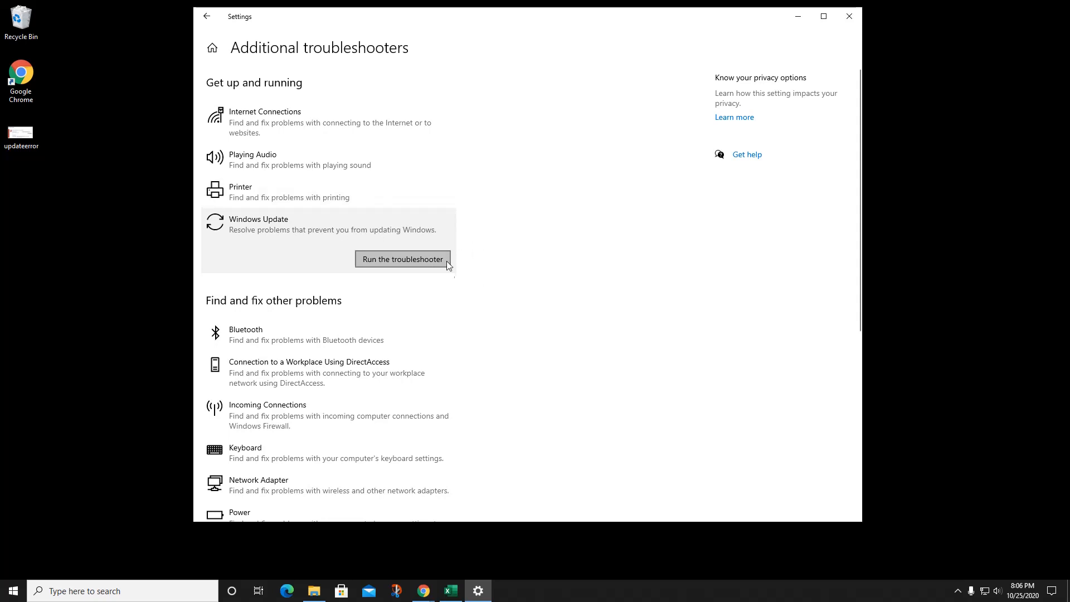
left_click(410, 260)
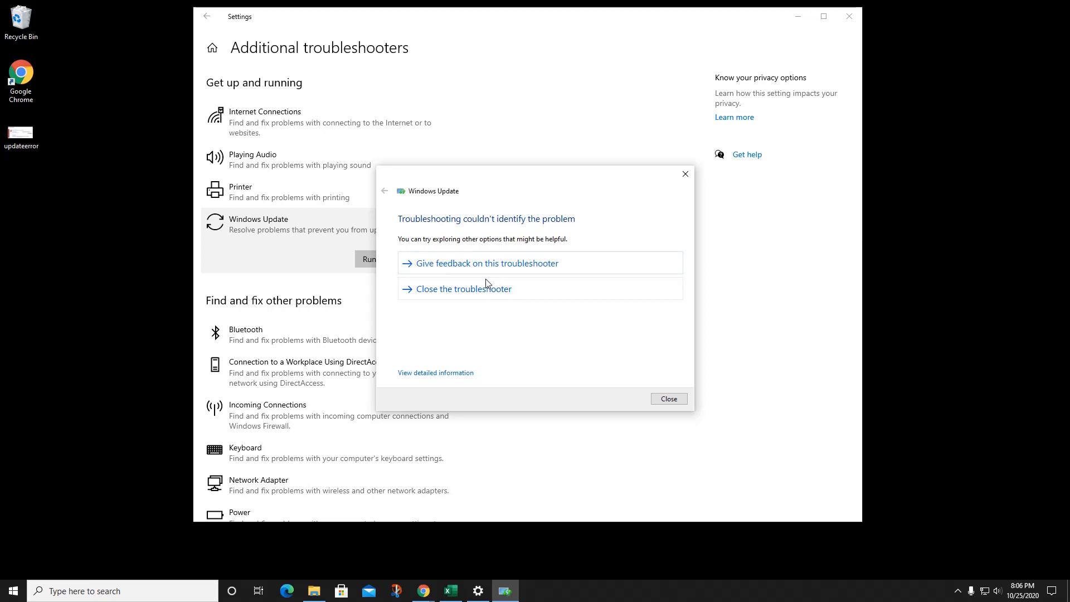
left_click(474, 291)
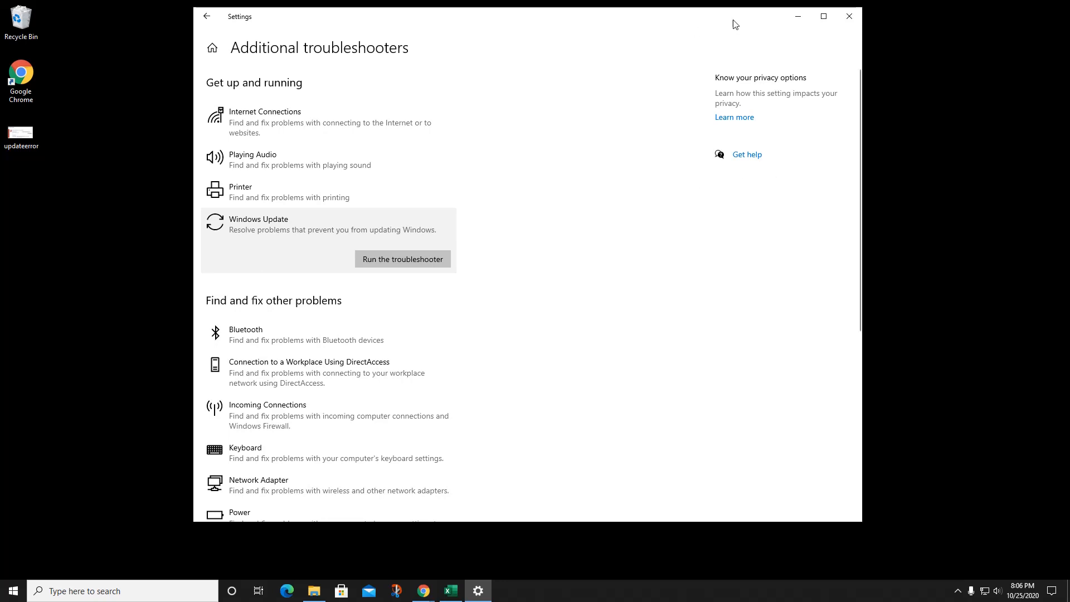
left_click(855, 15)
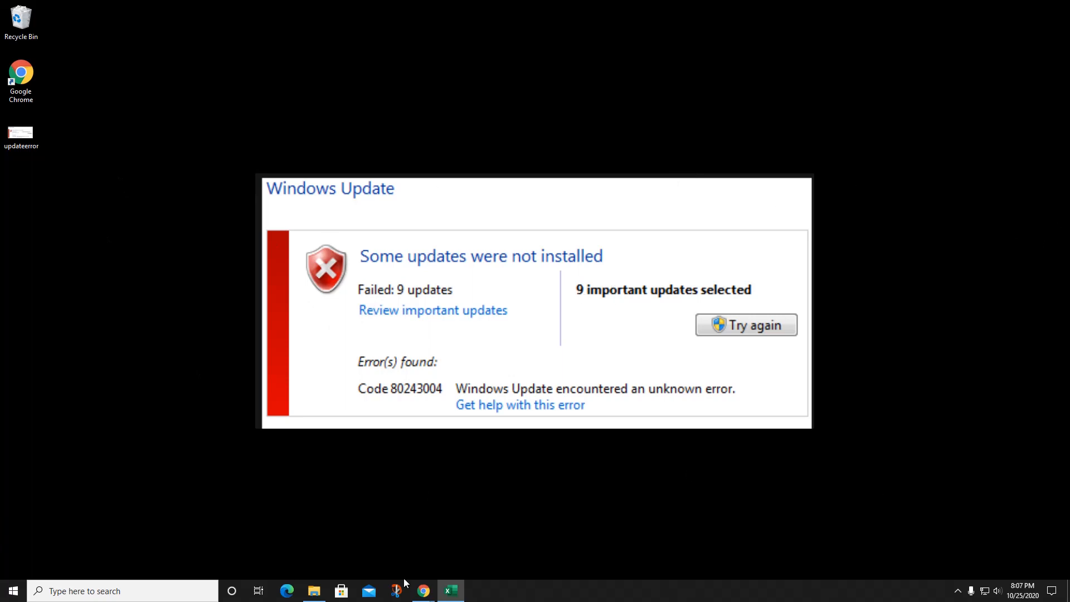
- Switch to Google Chrome and search Google for "windows update assistant"
mouse_move(431, 590)
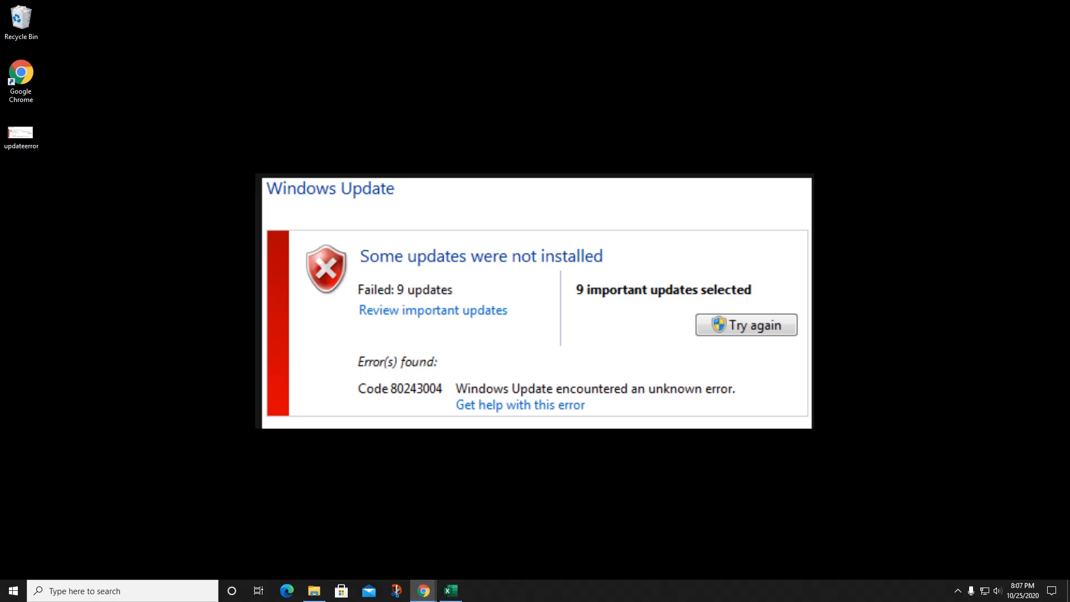
left_click_drag(1069, 117, 686, 18)
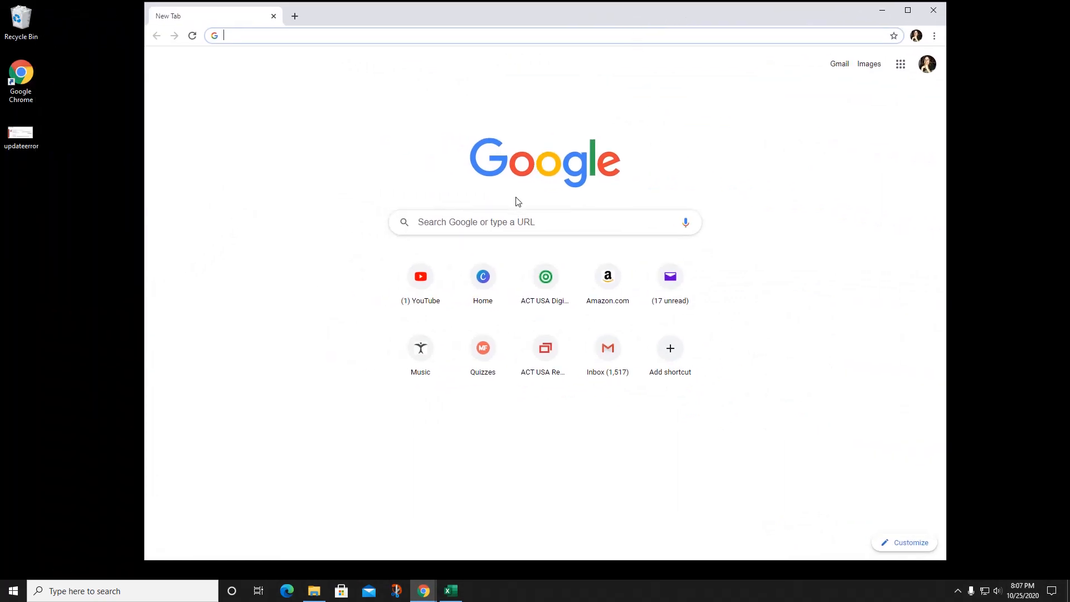
left_click(494, 225)
type("wi")
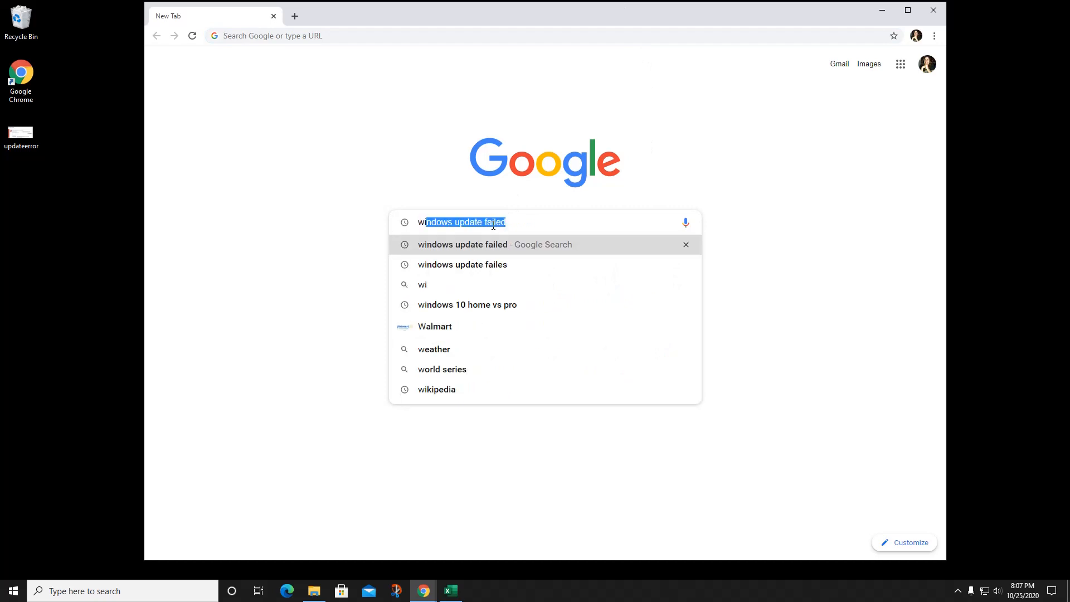
type("ndows update assistant")
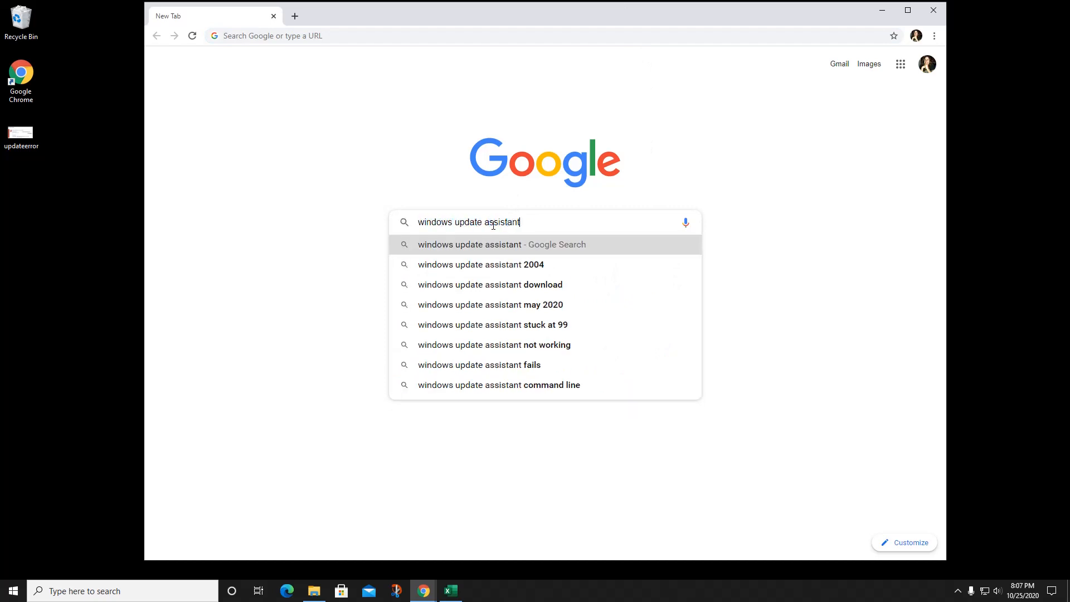
key("Return")
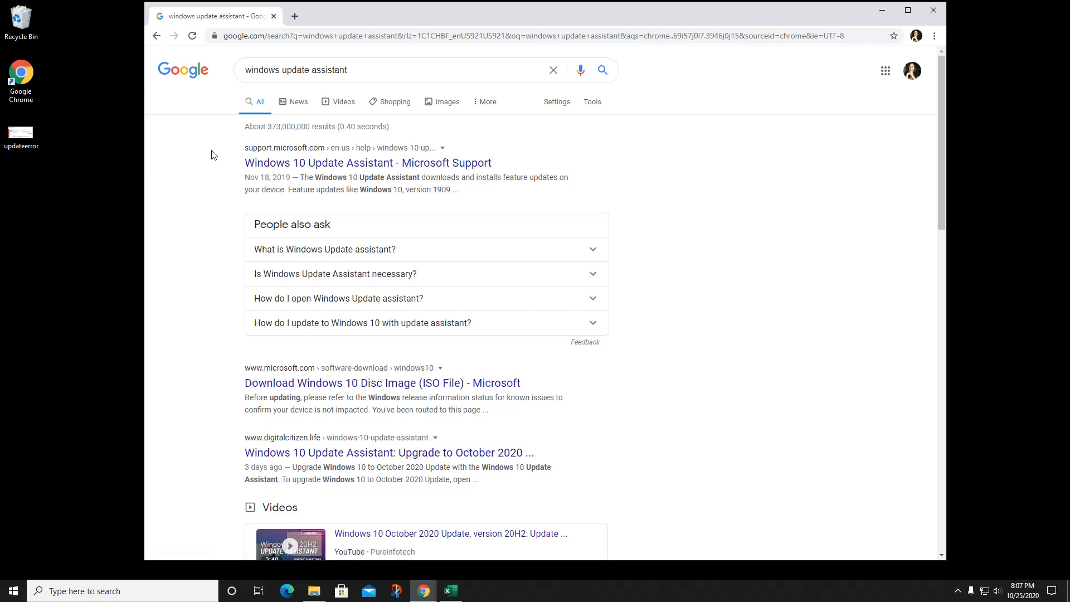
- Download the Windows 10 October 2020 Update Assistant by way of the Microsoft Support article on Windows 10 Update Assistant
left_click(286, 163)
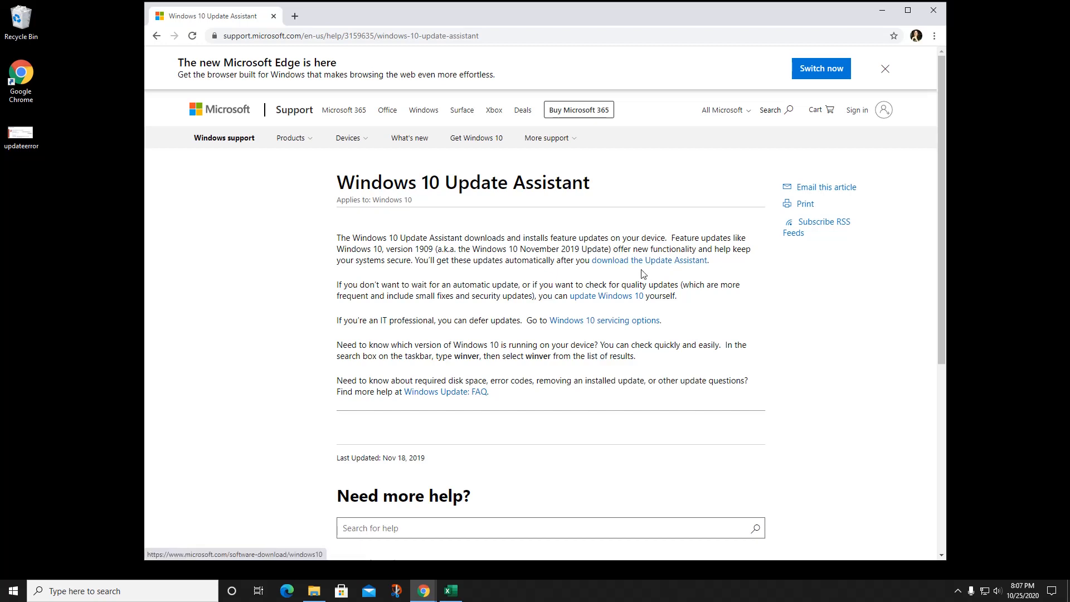
scroll(664, 272, "down", 1)
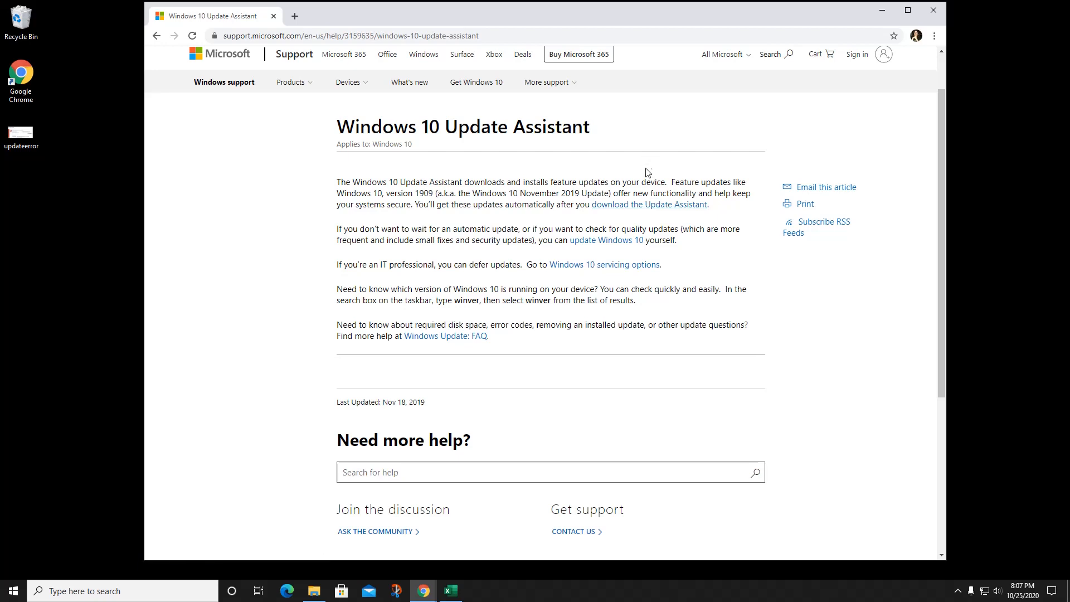
left_click(645, 205)
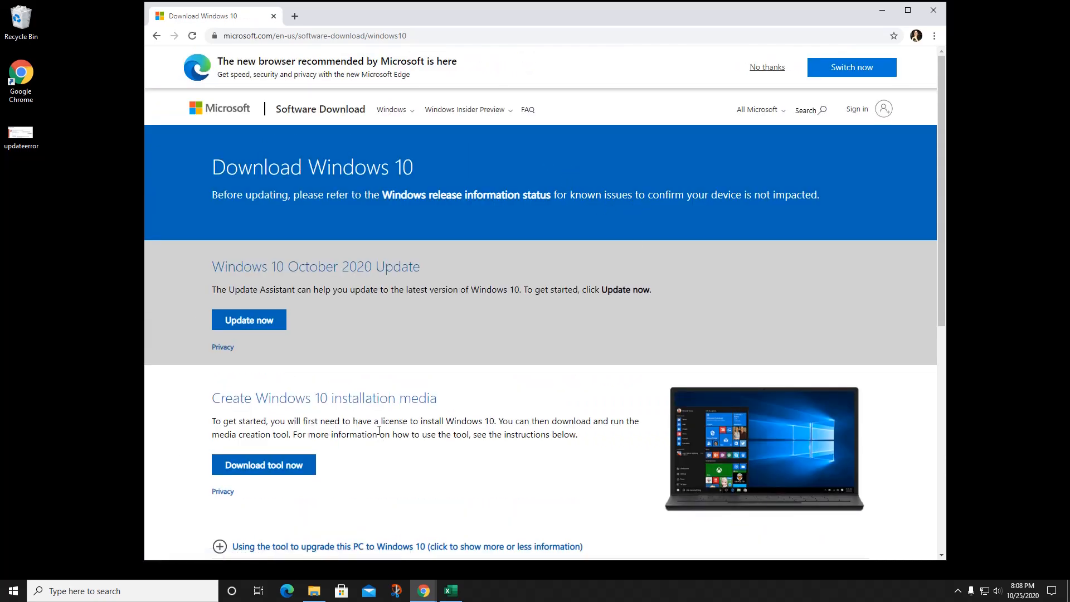
scroll(376, 443, "down", 1)
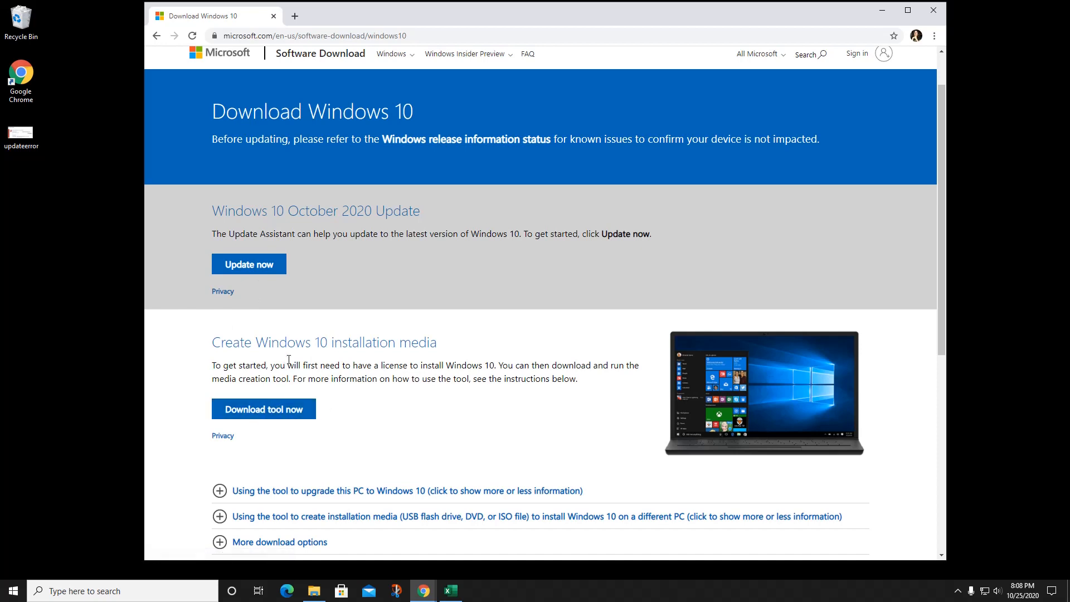
left_click(260, 273)
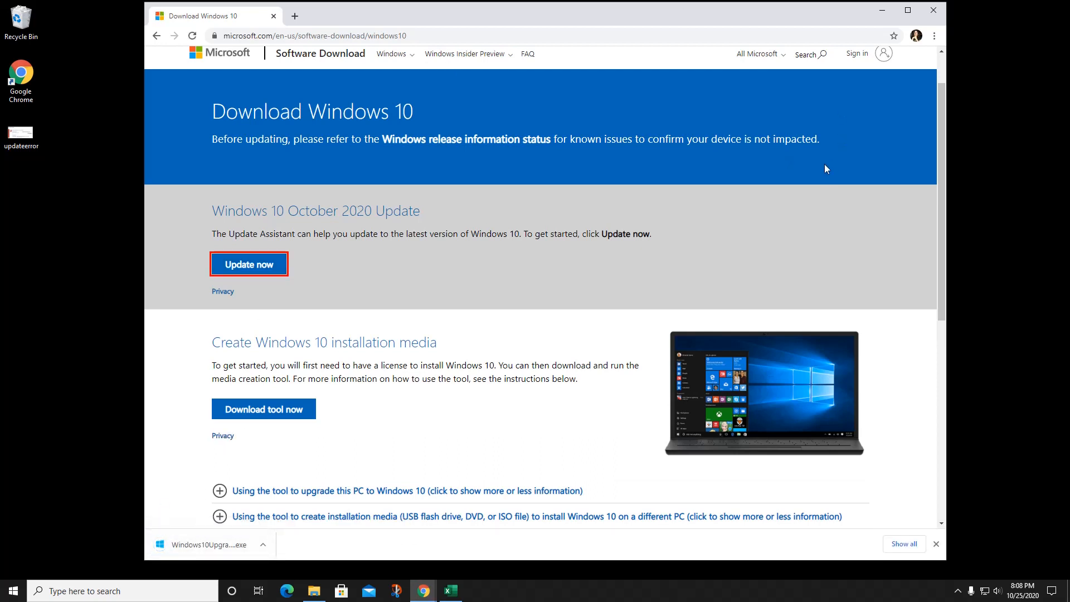
- Run the downloaded Windows10Upgrade9252.exe, allowing it past SmartScreen, and exit the Update Assistant when it finishes
left_click(210, 550)
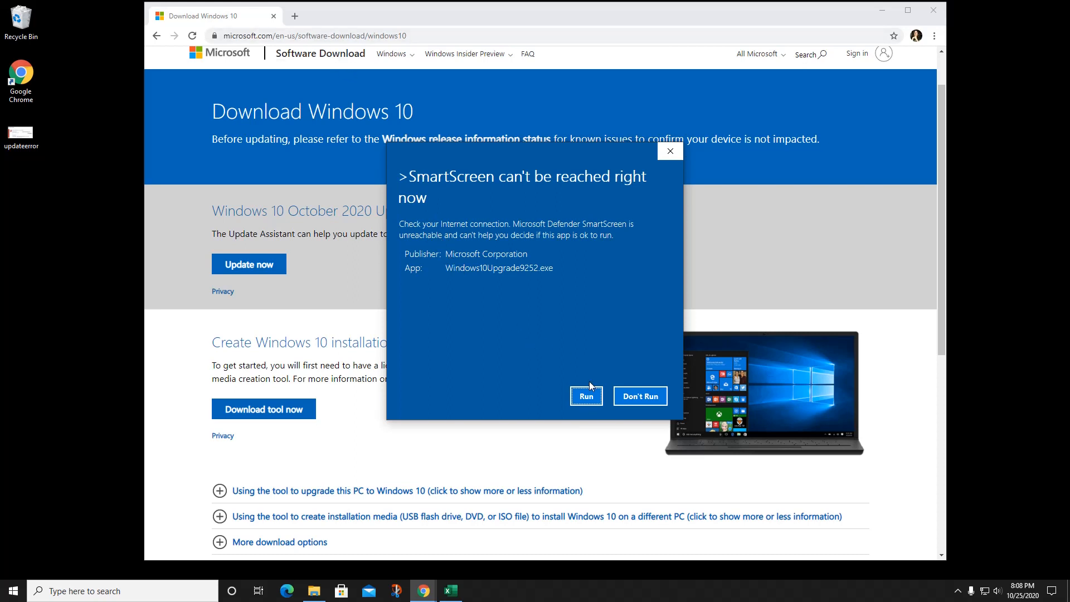
left_click(582, 403)
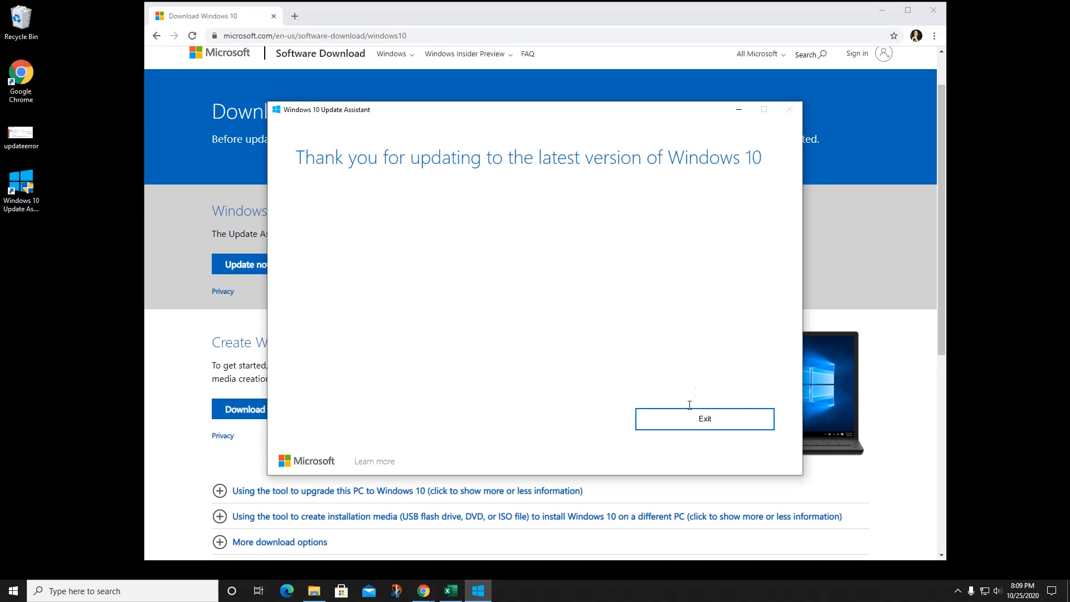
left_click(704, 418)
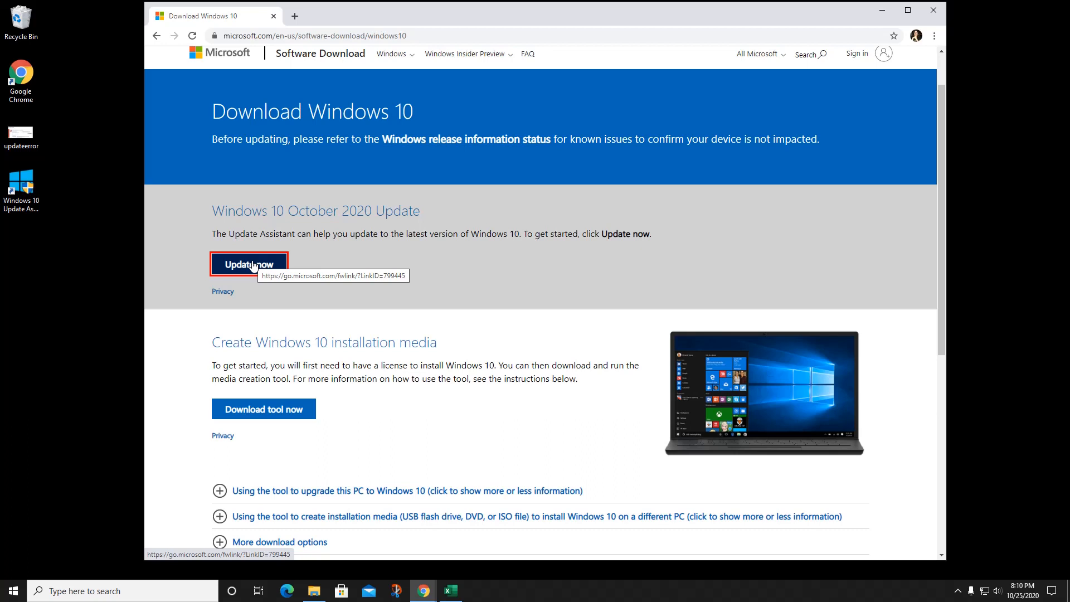
- Reopen Windows Settings and go to the Windows Update page under Update & Security
left_click(14, 591)
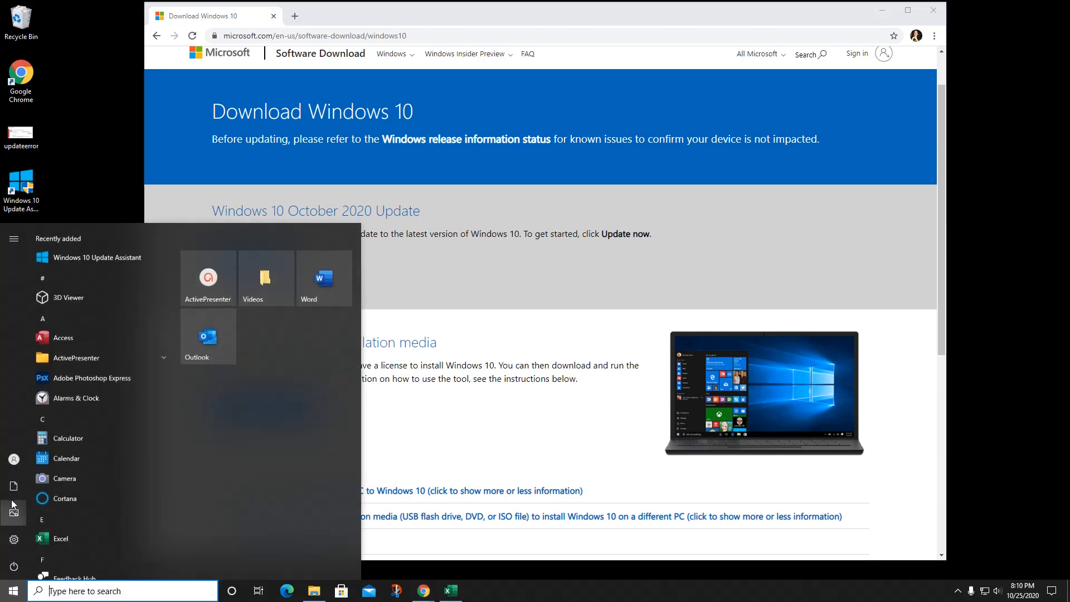
left_click(14, 540)
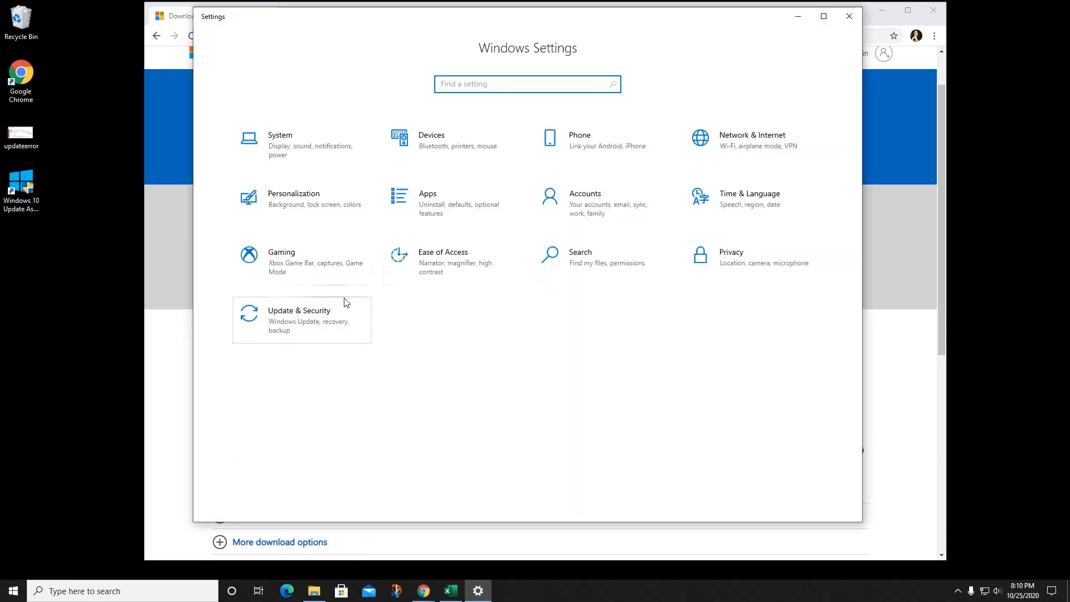
left_click(346, 304)
left_click(294, 315)
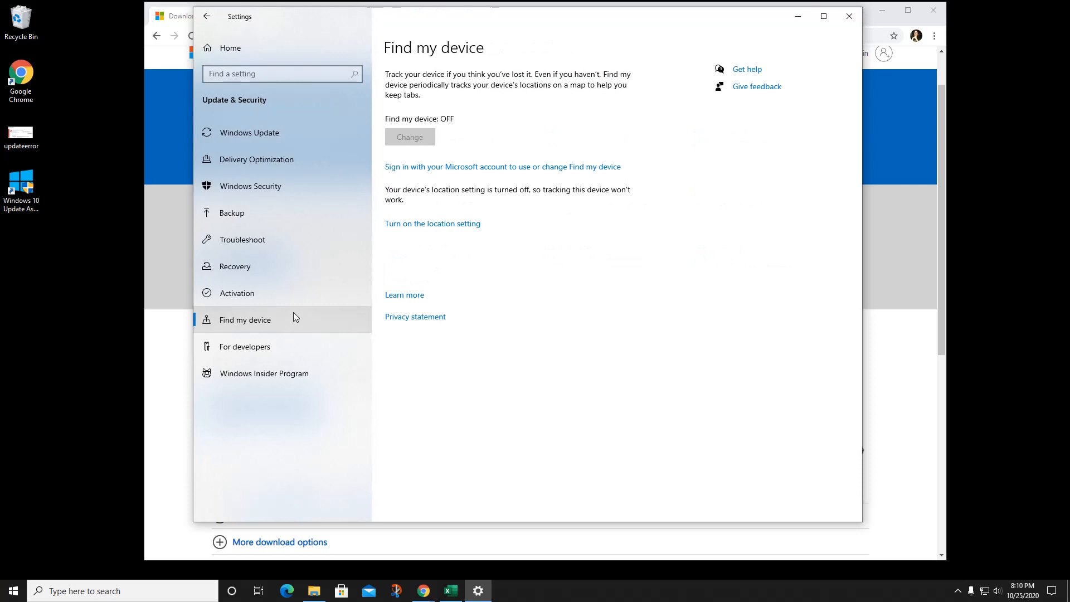
left_click(255, 129)
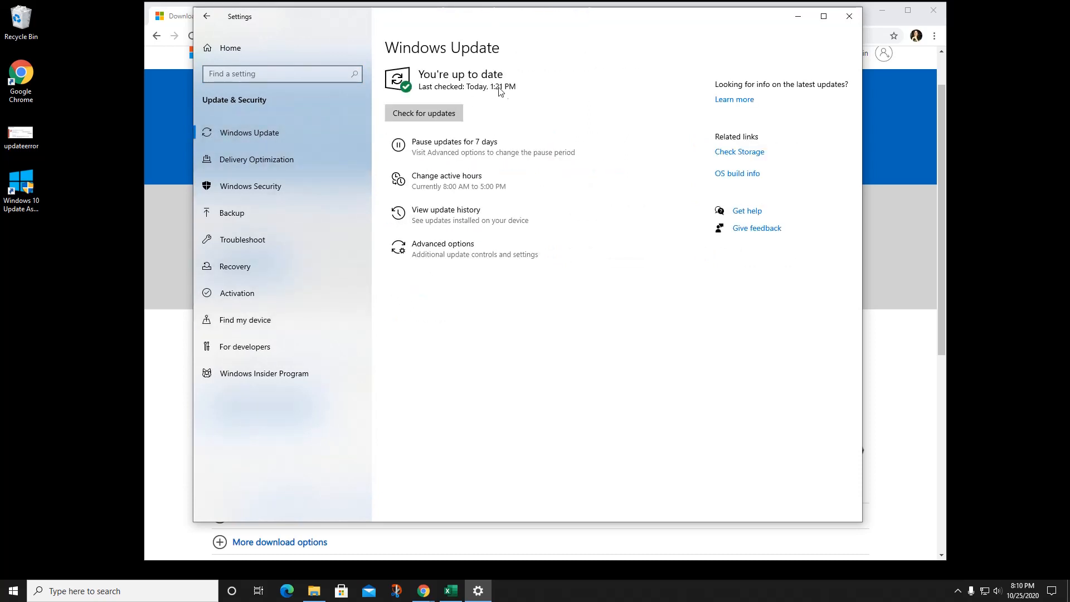